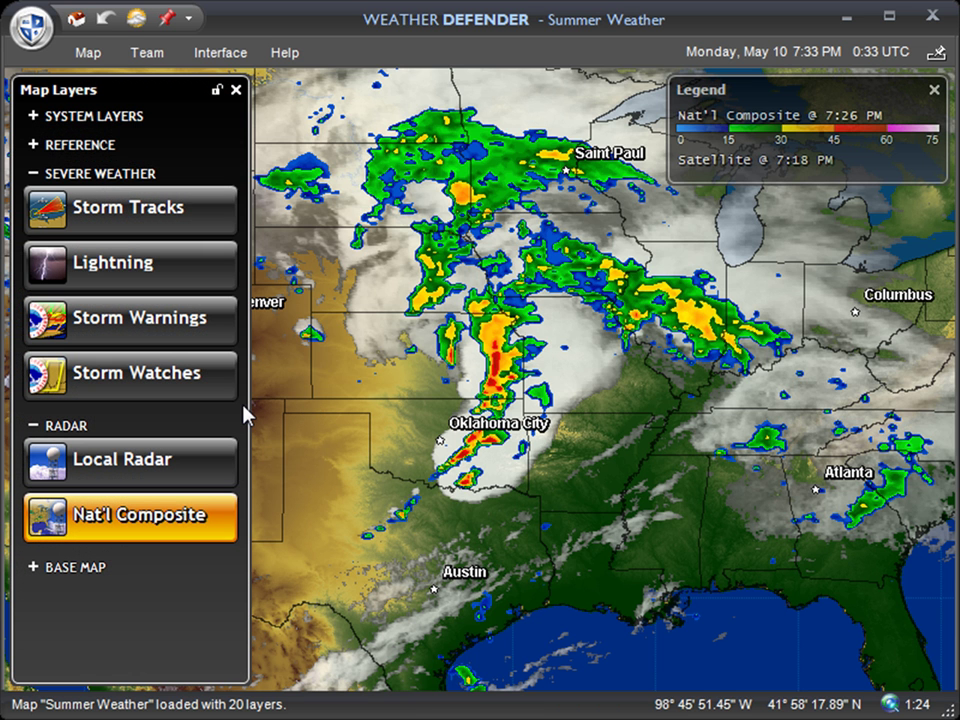
# Show the Storm Watches layer and zoom in over the Oklahoma storm line.
pyautogui.click(125, 388)
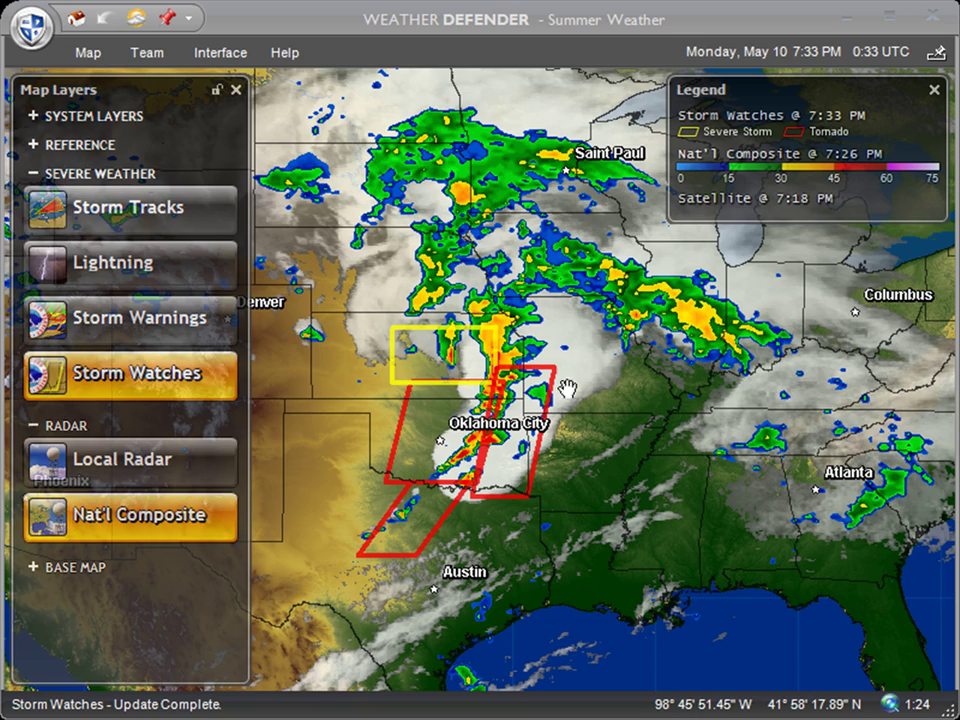
pyautogui.scroll(1, 467, 447)
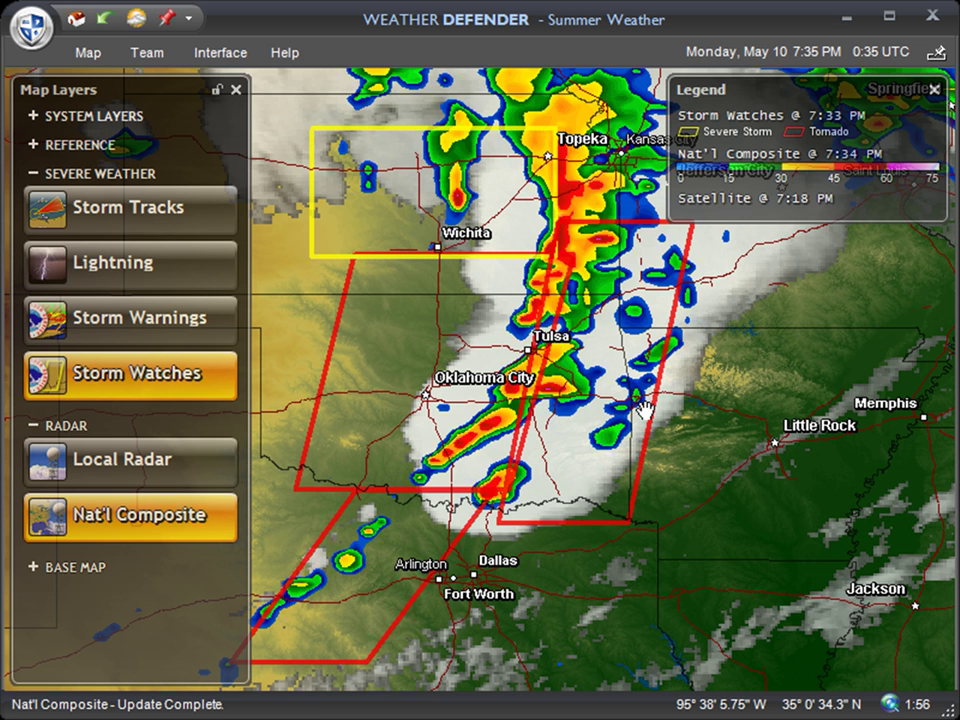
# Overlay Storm Warnings and frame the eastern Oklahoma tornado warnings near Tulsa, Pittsburg and Atoka.
pyautogui.click(140, 318)
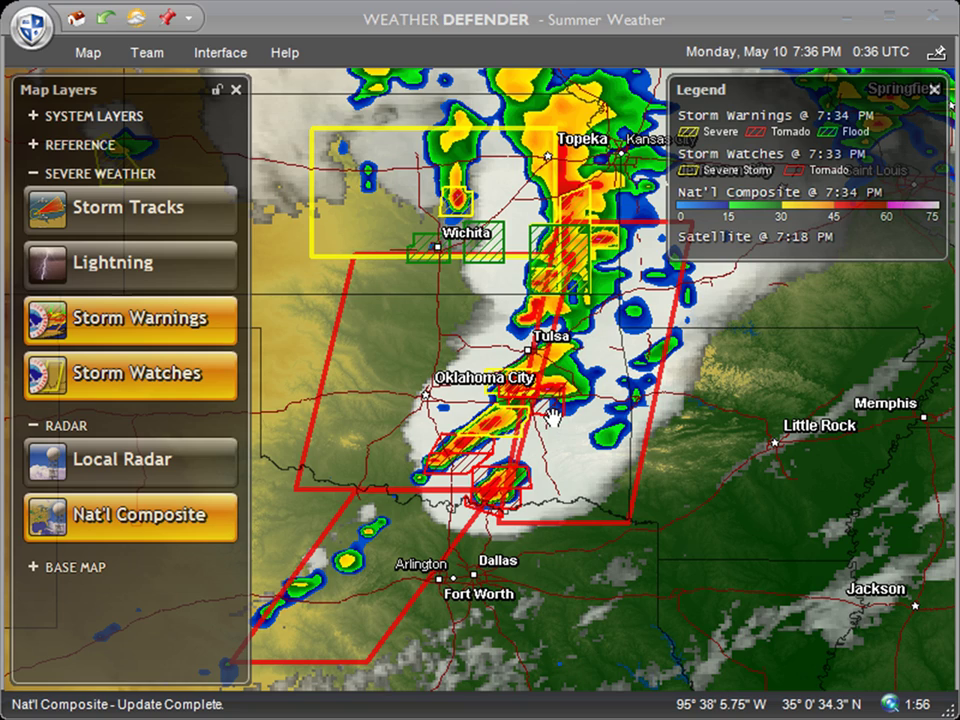
pyautogui.scroll(3, 549, 430)
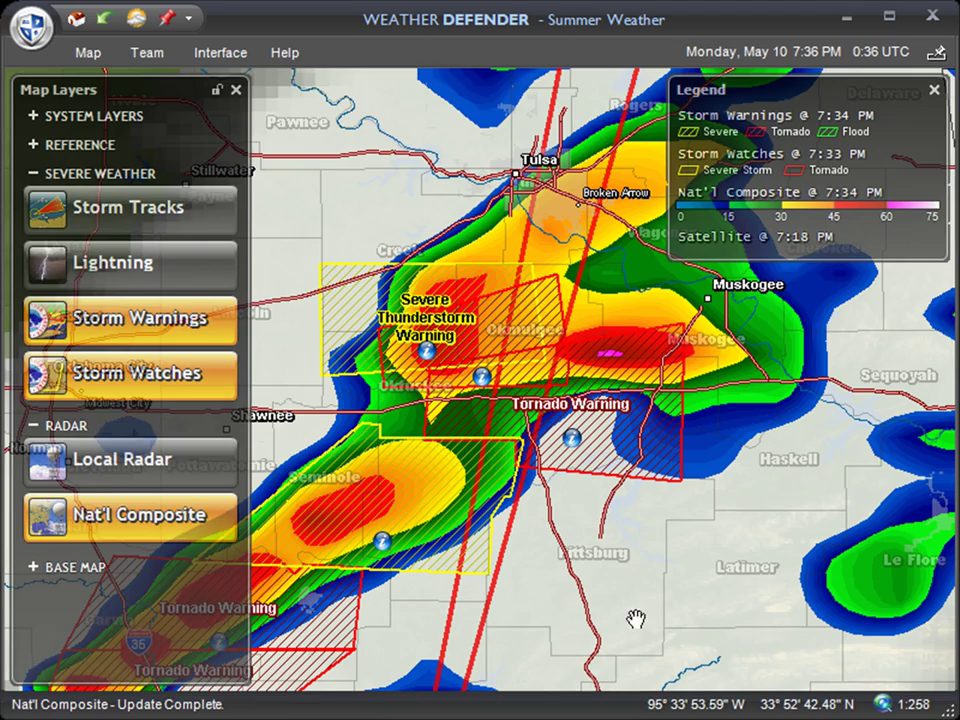
pyautogui.moveTo(634, 619); pyautogui.dragTo(580, 540)
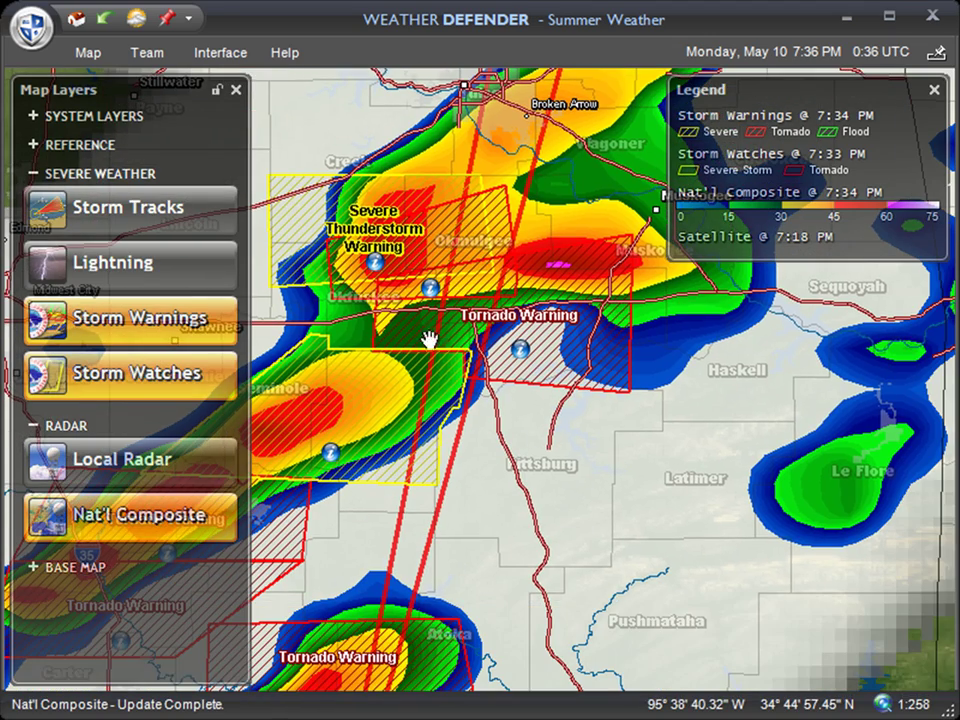
pyautogui.moveTo(441, 611); pyautogui.dragTo(570, 374)
pyautogui.moveTo(696, 371); pyautogui.dragTo(564, 510)
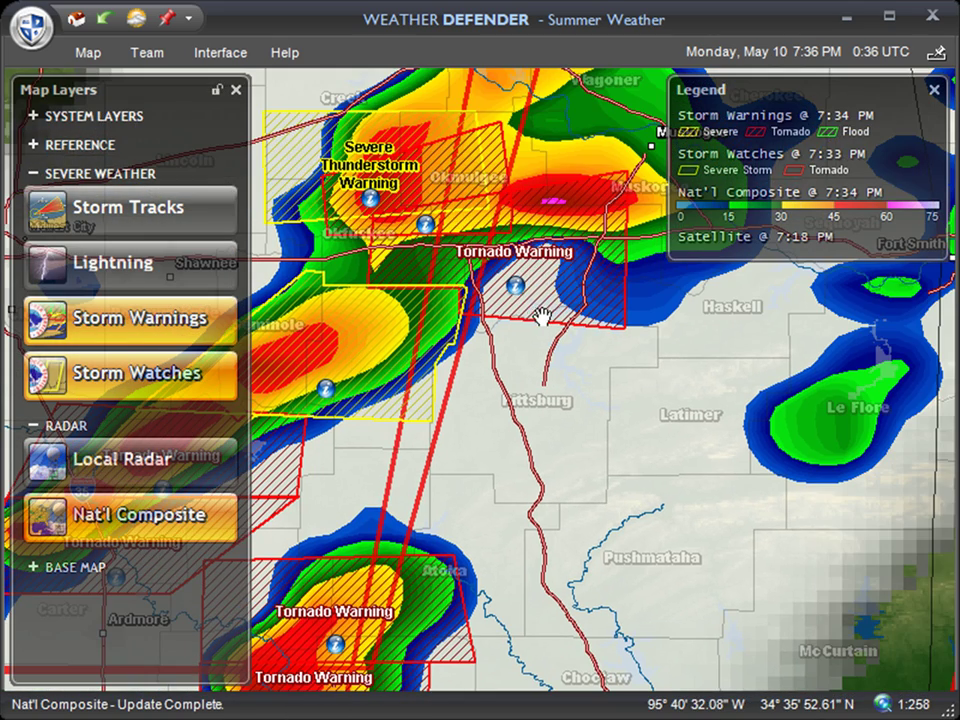
pyautogui.moveTo(522, 288)
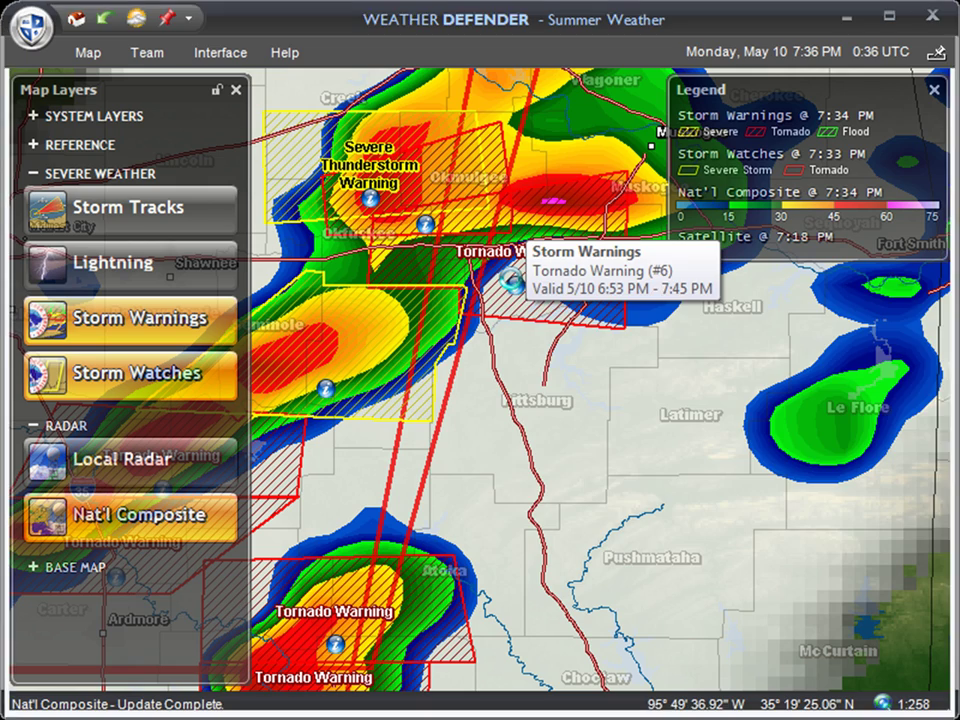
# Open Tornado Warning #6's NWS web page and read its dangerous-tornado paragraph.
pyautogui.click(512, 288)
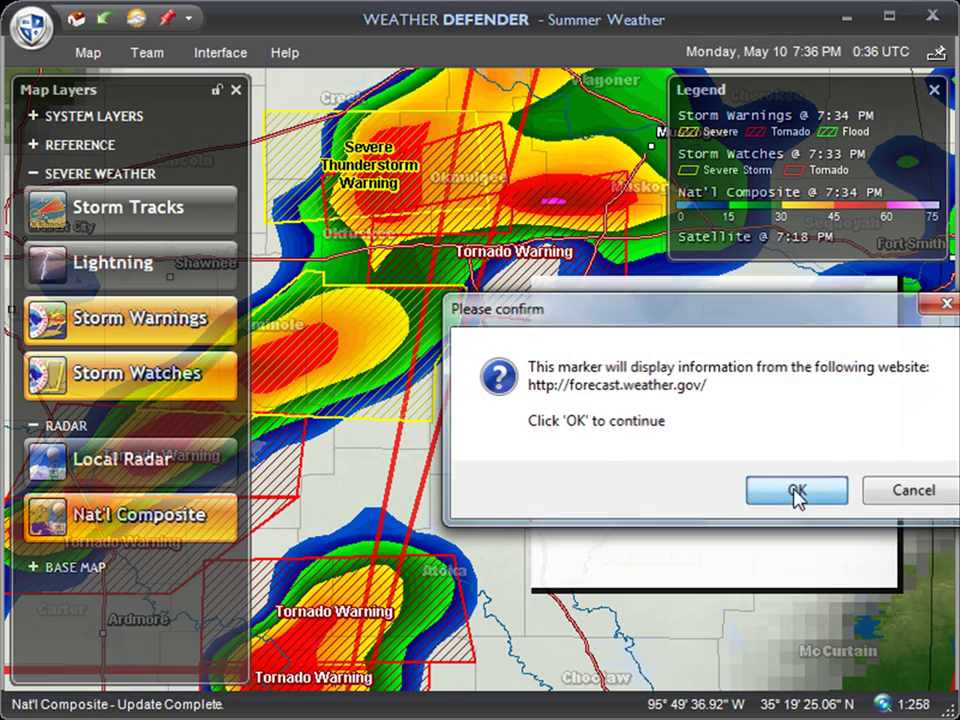
pyautogui.click(797, 495)
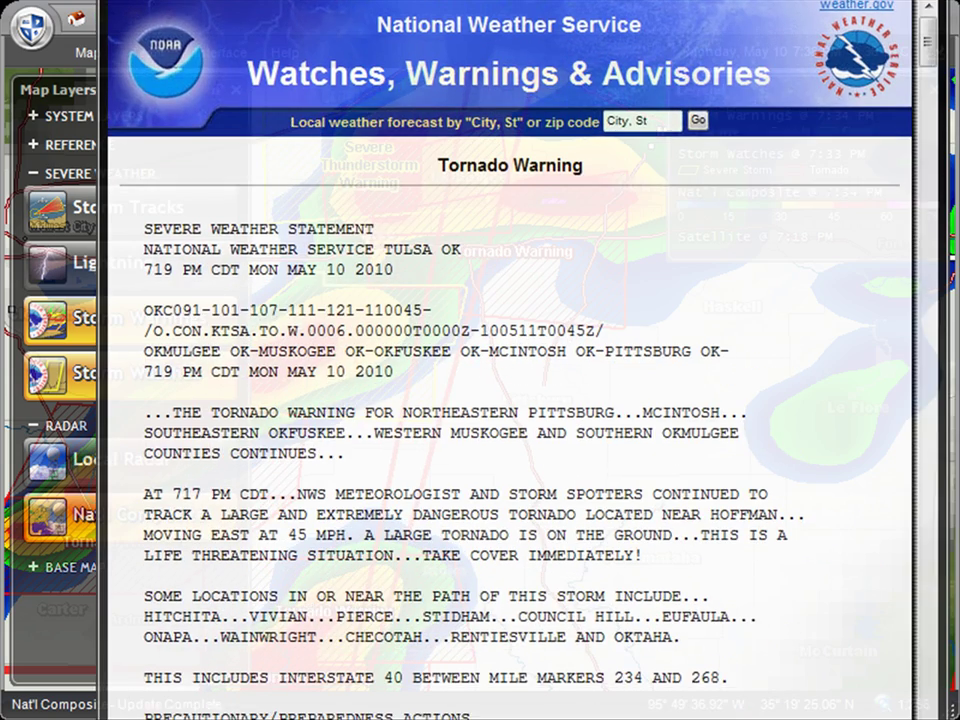
pyautogui.scroll(-5, 930, 42)
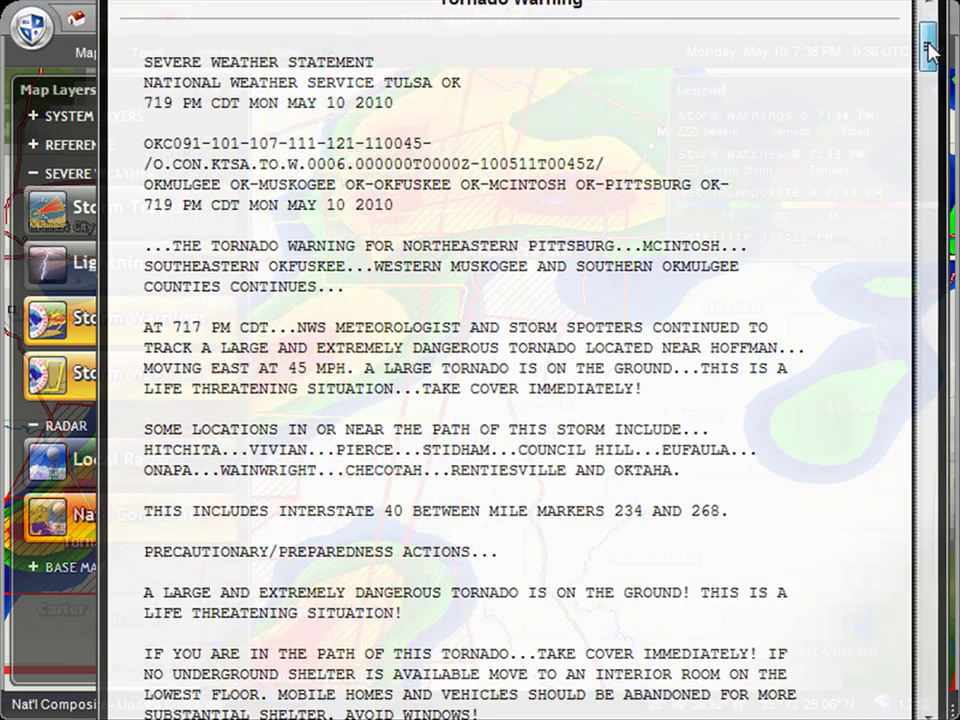
pyautogui.moveTo(301, 200); pyautogui.dragTo(750, 248)
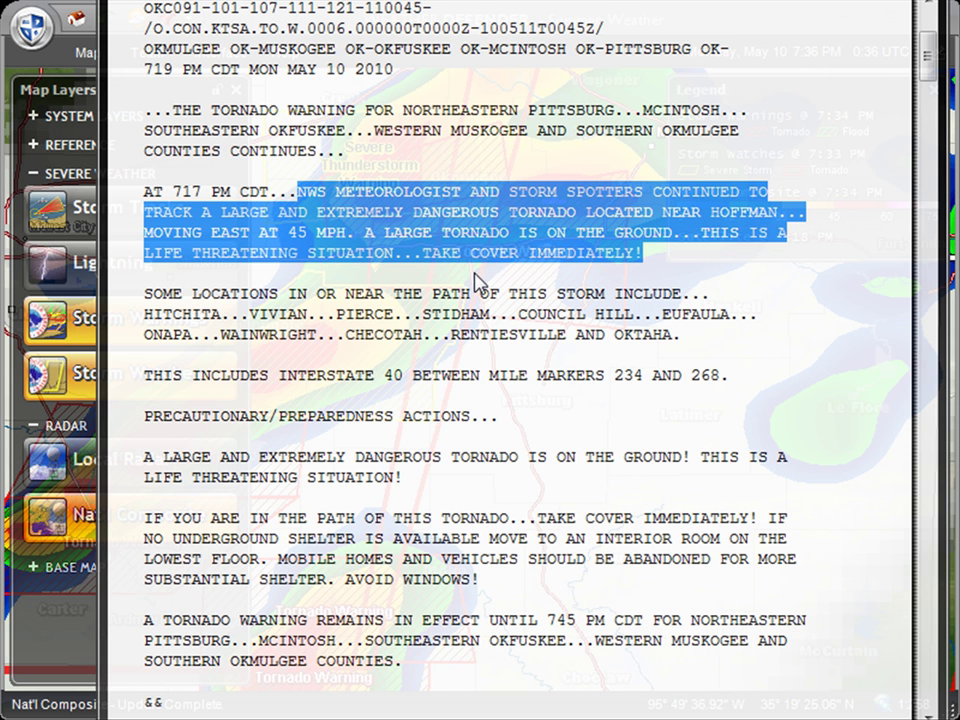
pyautogui.moveTo(930, 60); pyautogui.dragTo(936, 131)
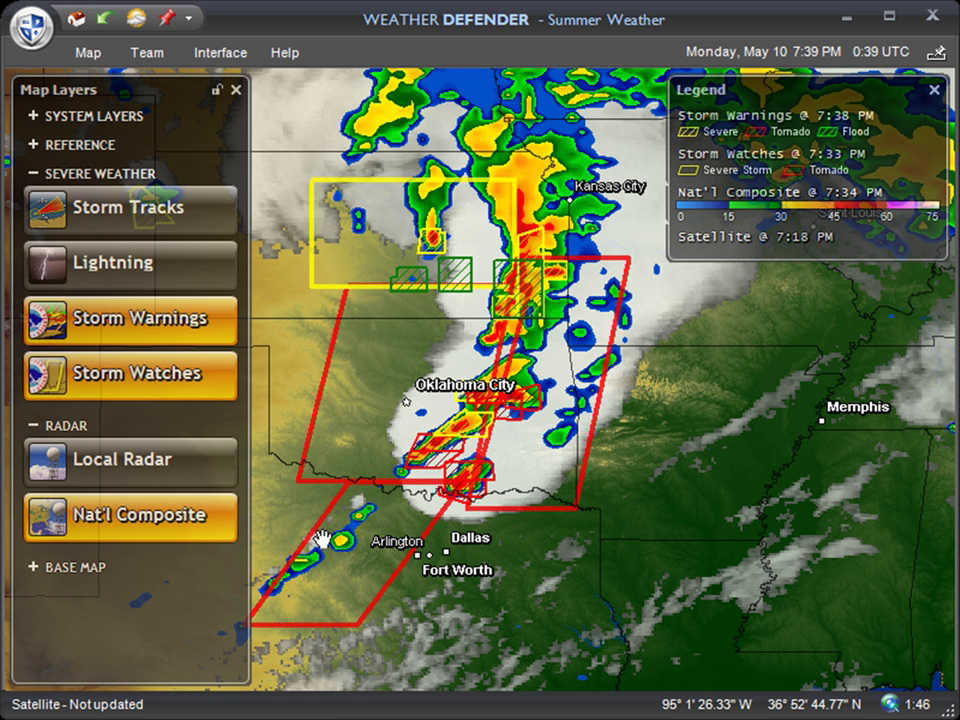
# Hide Storm Warnings and national composite radar, showing Local Radar instead.
pyautogui.click(130, 321)
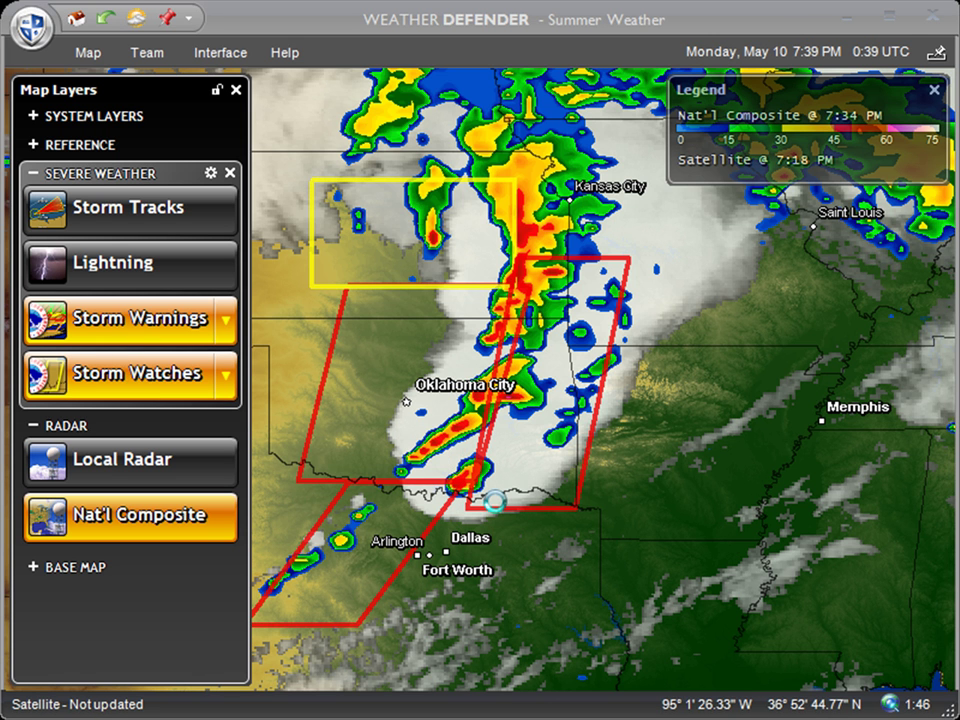
pyautogui.scroll(5, 470, 425)
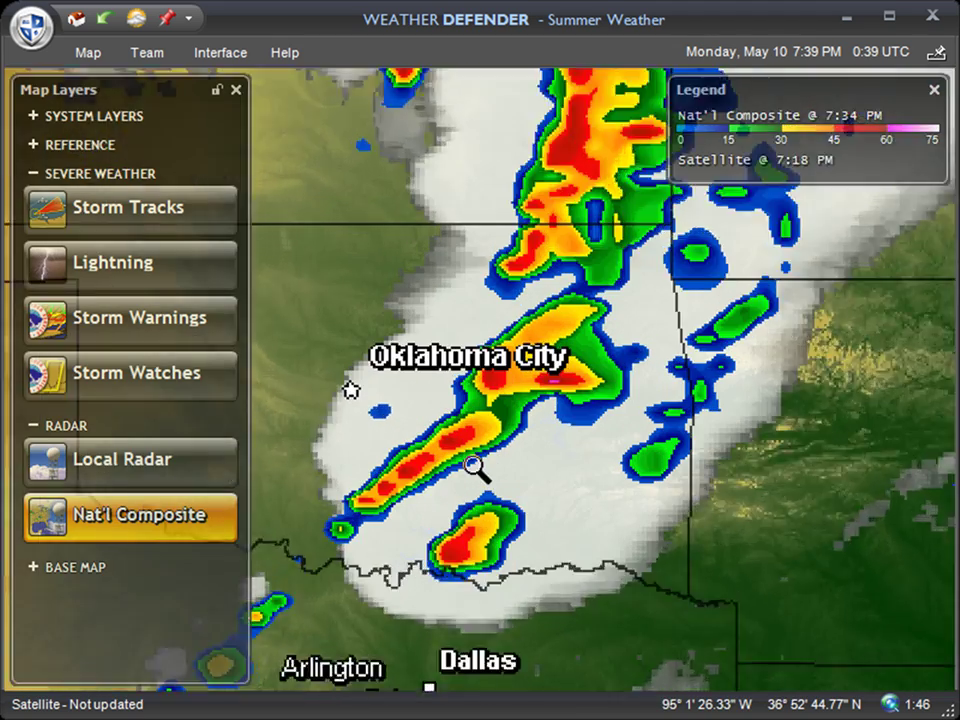
pyautogui.scroll(-3, 477, 503)
pyautogui.click(130, 474)
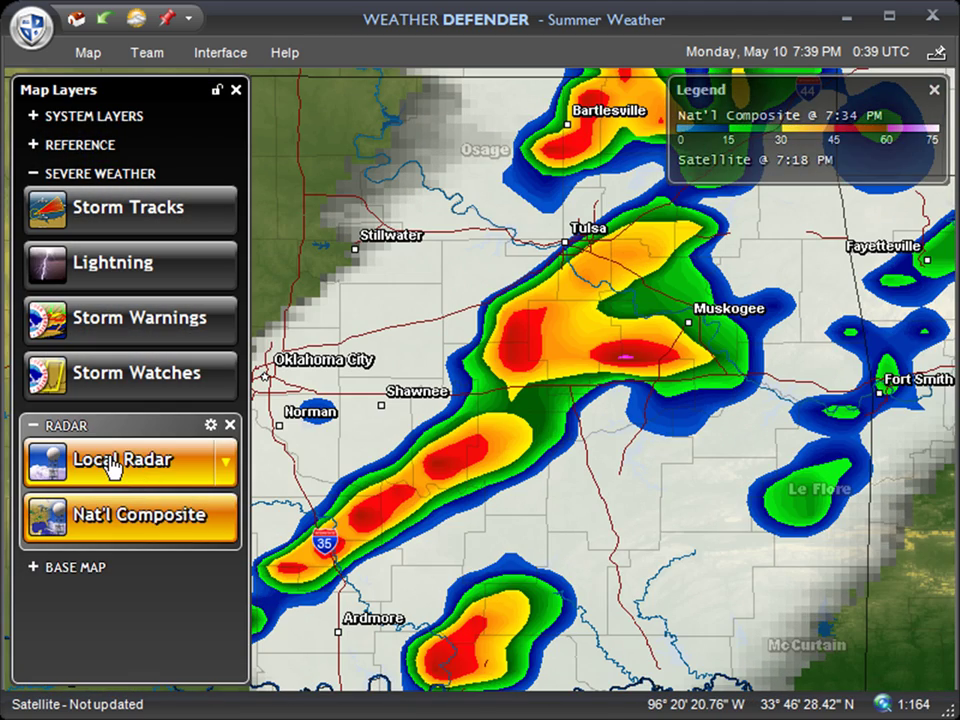
pyautogui.click(118, 519)
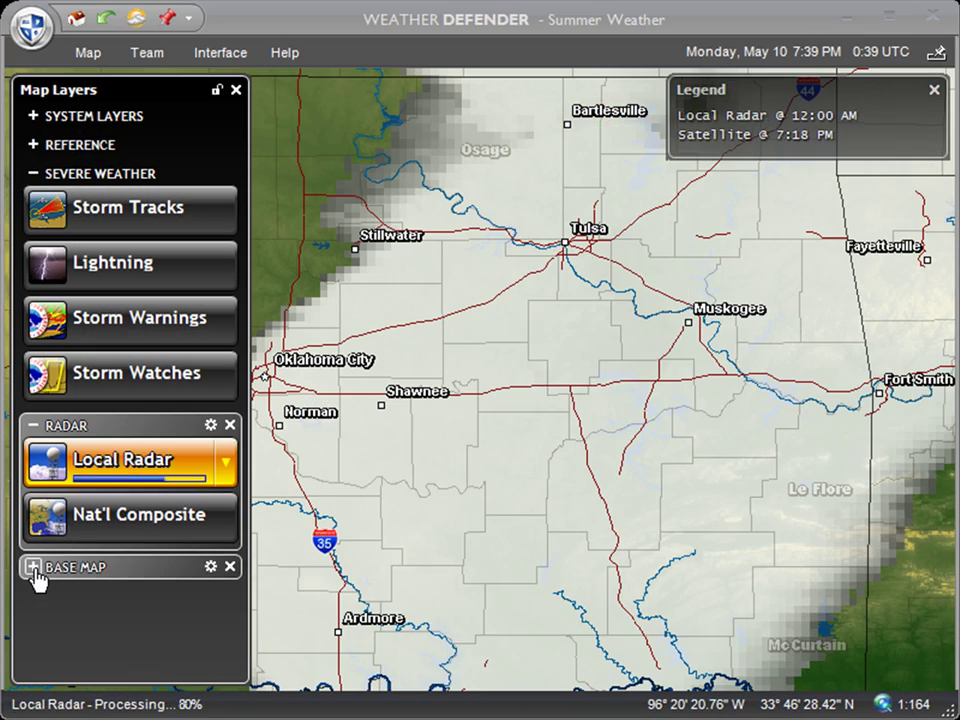
pyautogui.click(35, 571)
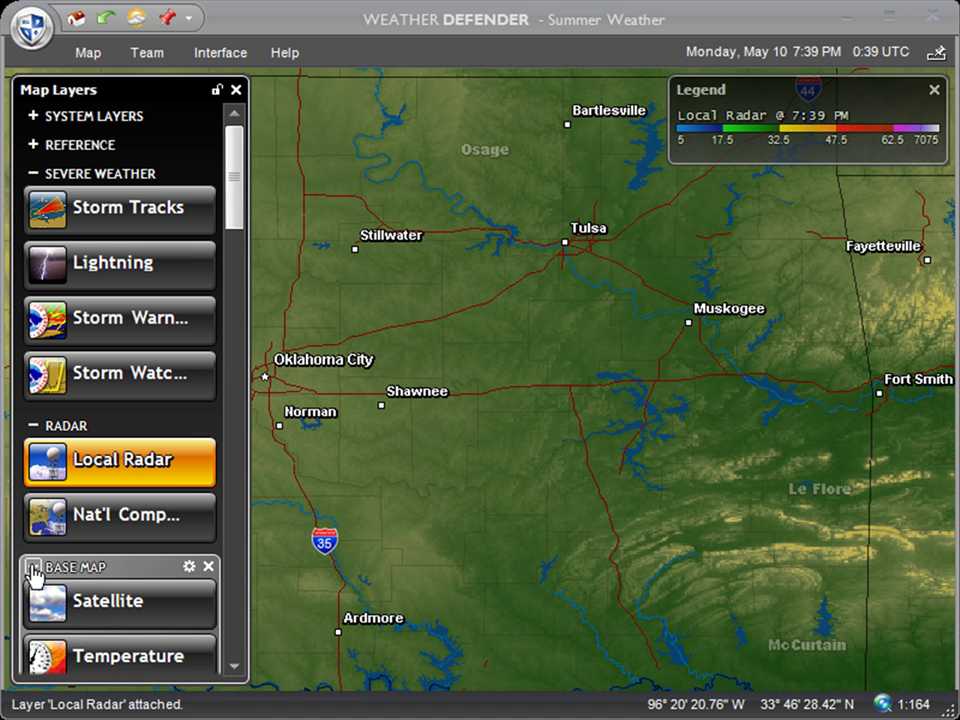
pyautogui.click(33, 568)
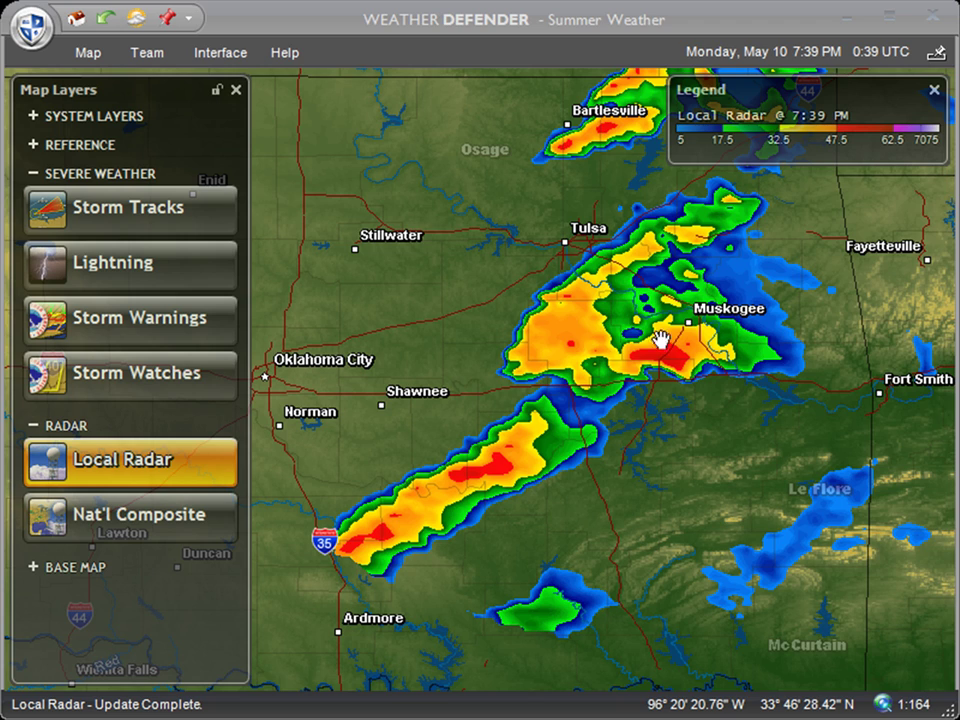
# Center the map on the Tulsa–Muskogee storms and lock the Map Layers panel.
pyautogui.scroll(-1, 545, 350)
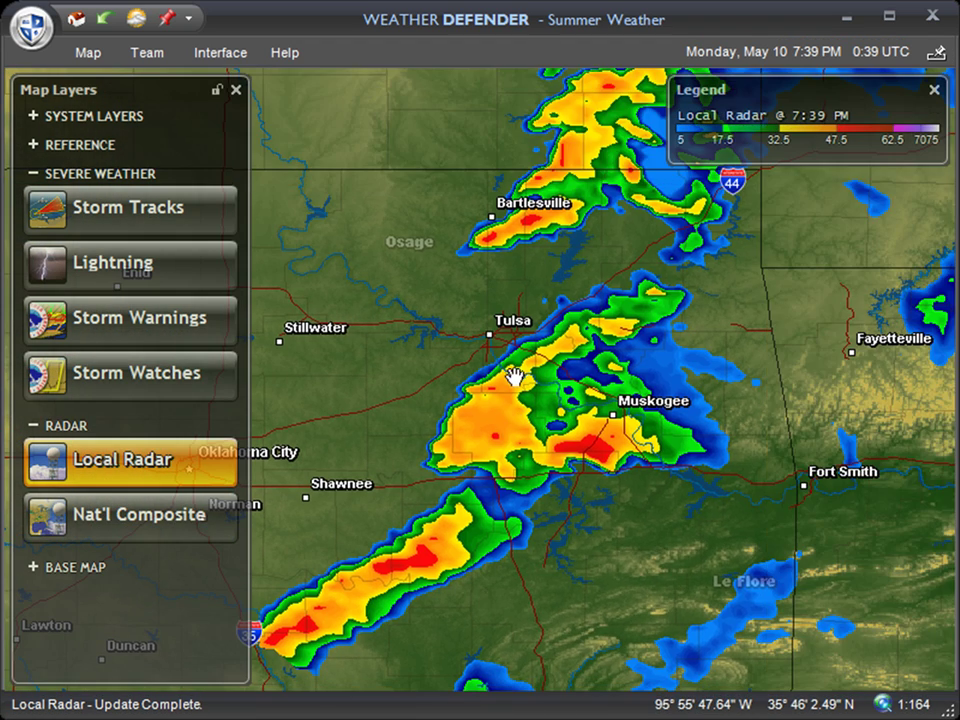
pyautogui.moveTo(584, 314); pyautogui.dragTo(563, 326)
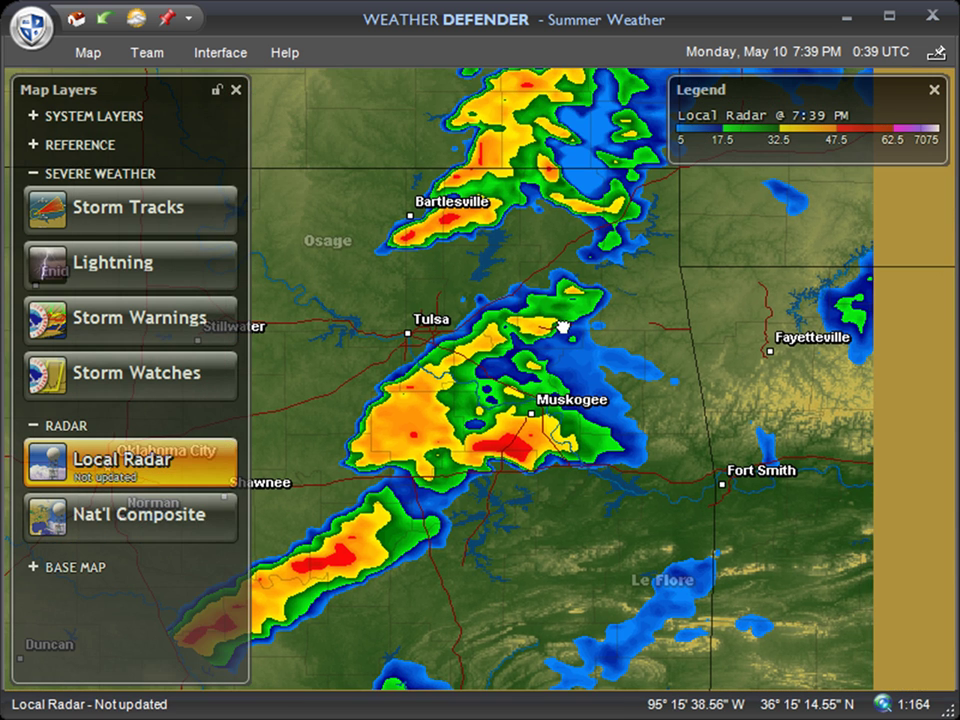
pyautogui.click(146, 470)
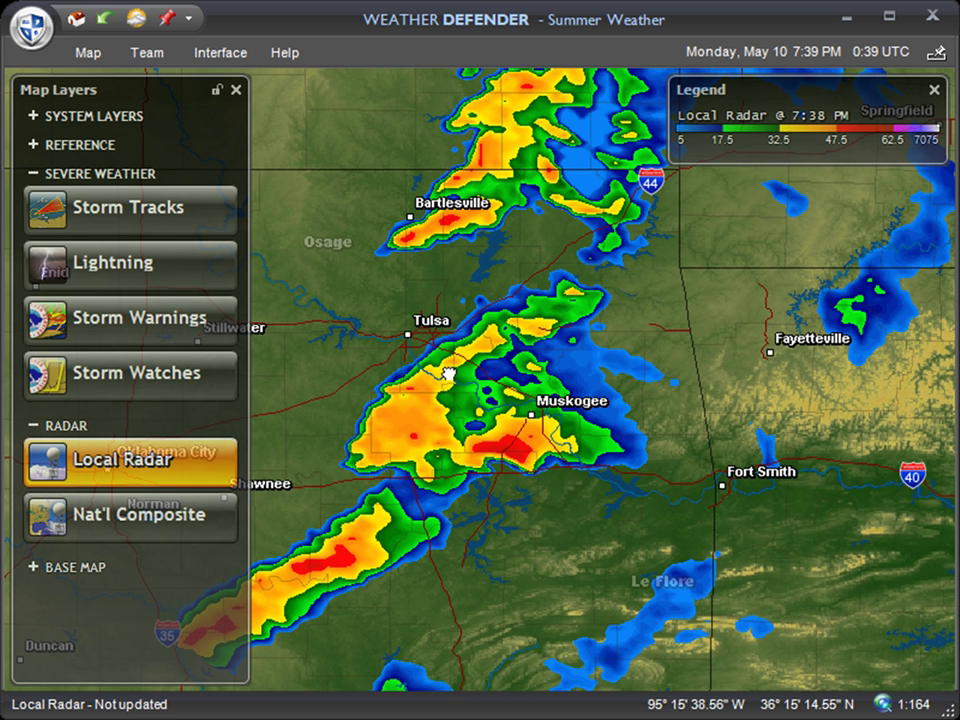
pyautogui.moveTo(477, 347); pyautogui.dragTo(421, 404)
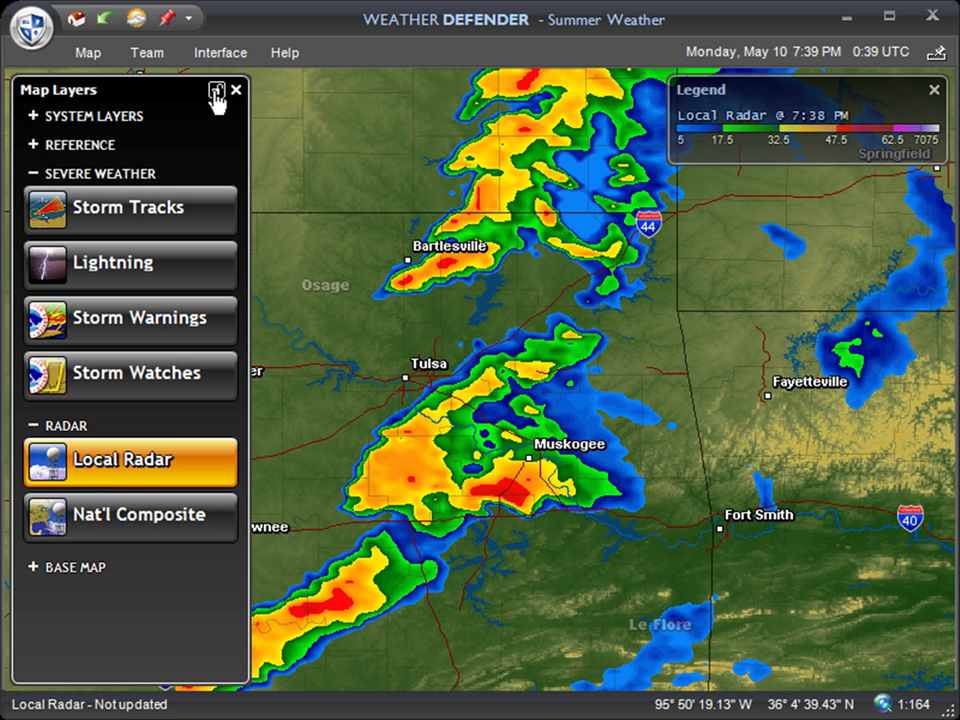
pyautogui.click(216, 92)
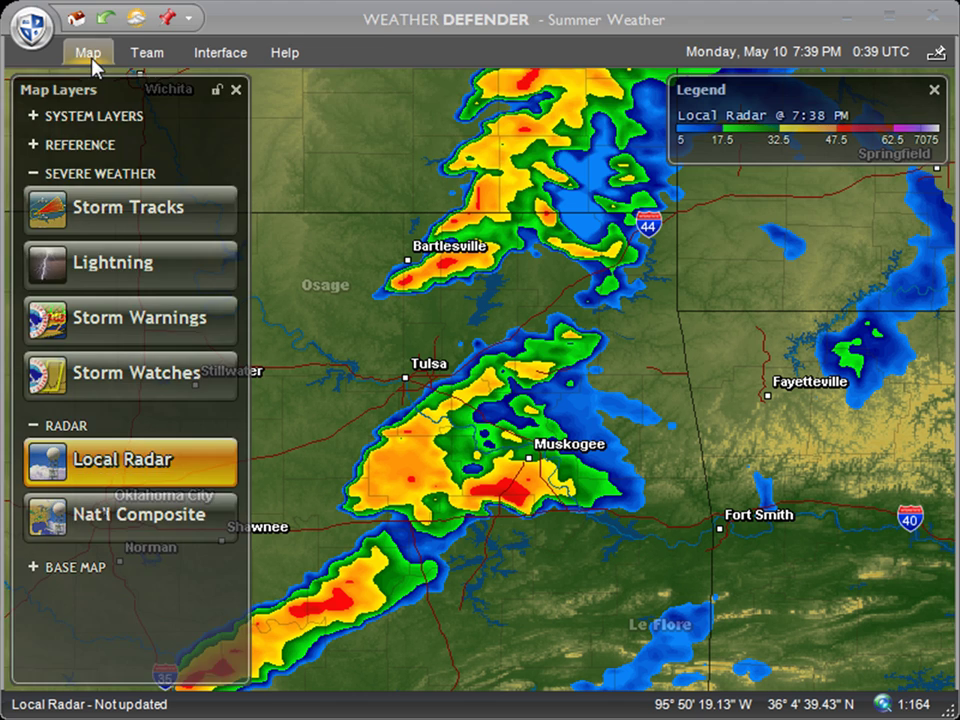
# Add Storm Attributes from the Layer Browser's Severe Weather category to the map.
pyautogui.click(92, 60)
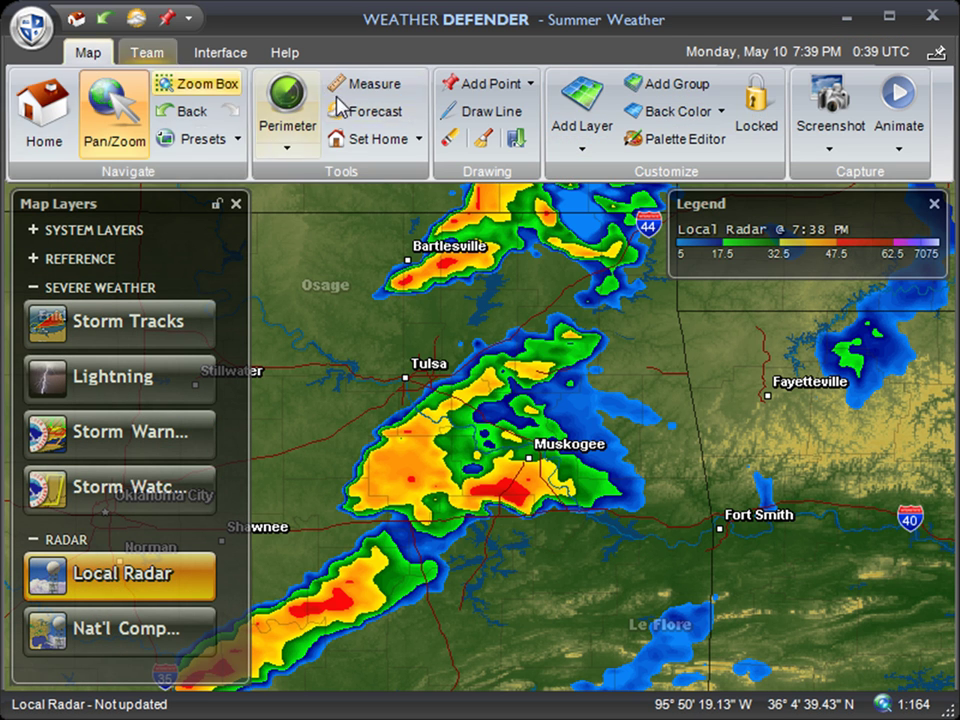
pyautogui.click(597, 113)
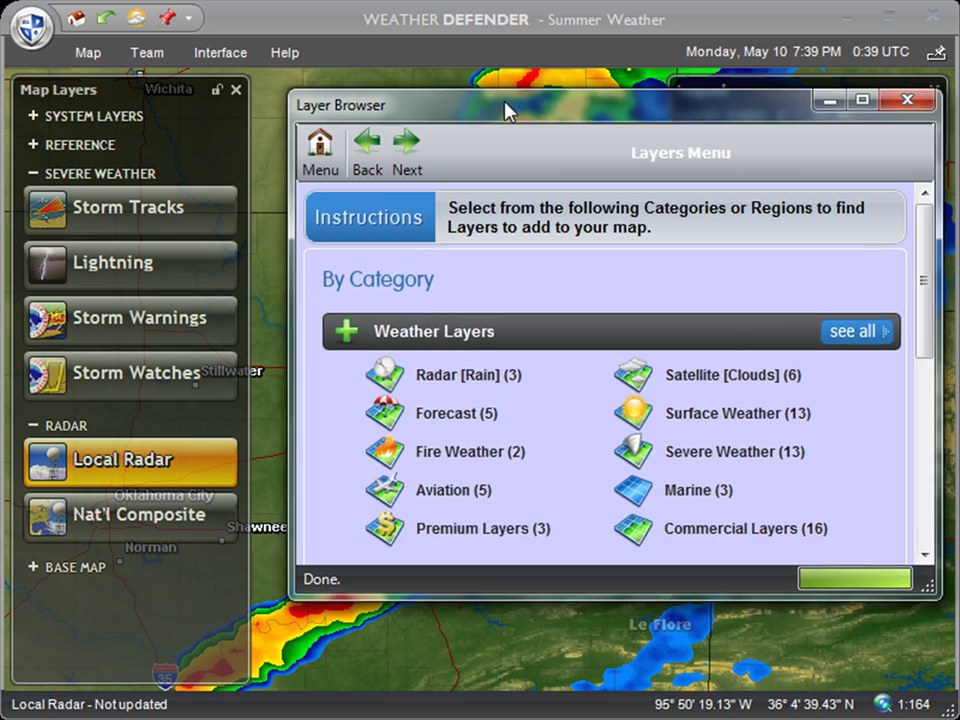
pyautogui.moveTo(508, 110); pyautogui.dragTo(453, 85)
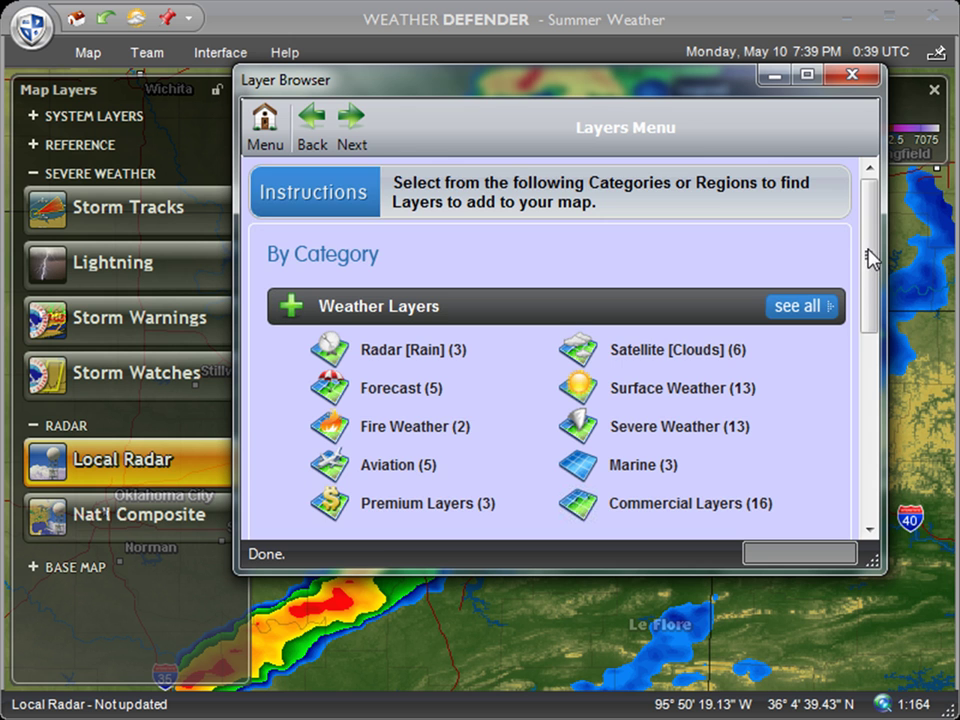
pyautogui.moveTo(869, 257)
pyautogui.mouseDown()
pyautogui.moveTo(885, 332)
pyautogui.moveTo(885, 259)
pyautogui.mouseUp()
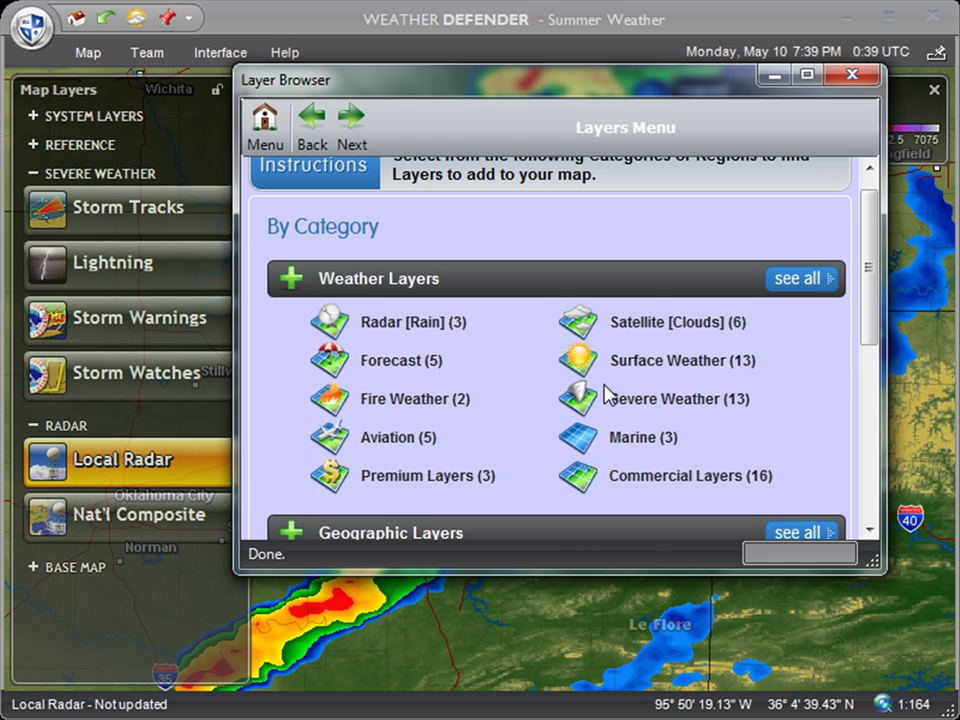
pyautogui.click(664, 407)
pyautogui.moveTo(869, 202); pyautogui.dragTo(906, 484)
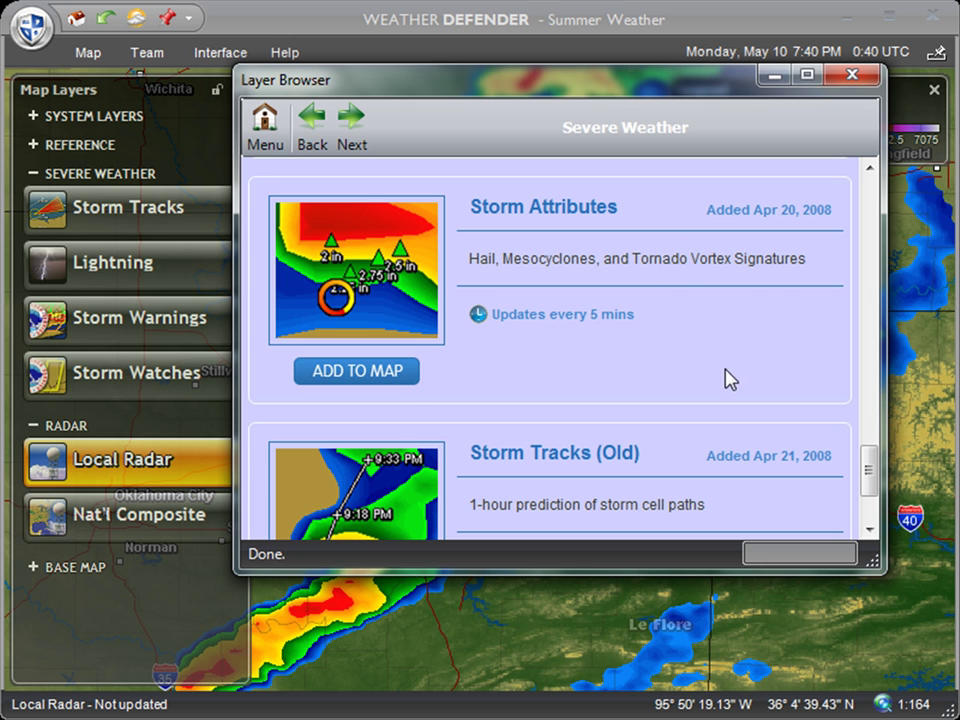
pyautogui.click(388, 372)
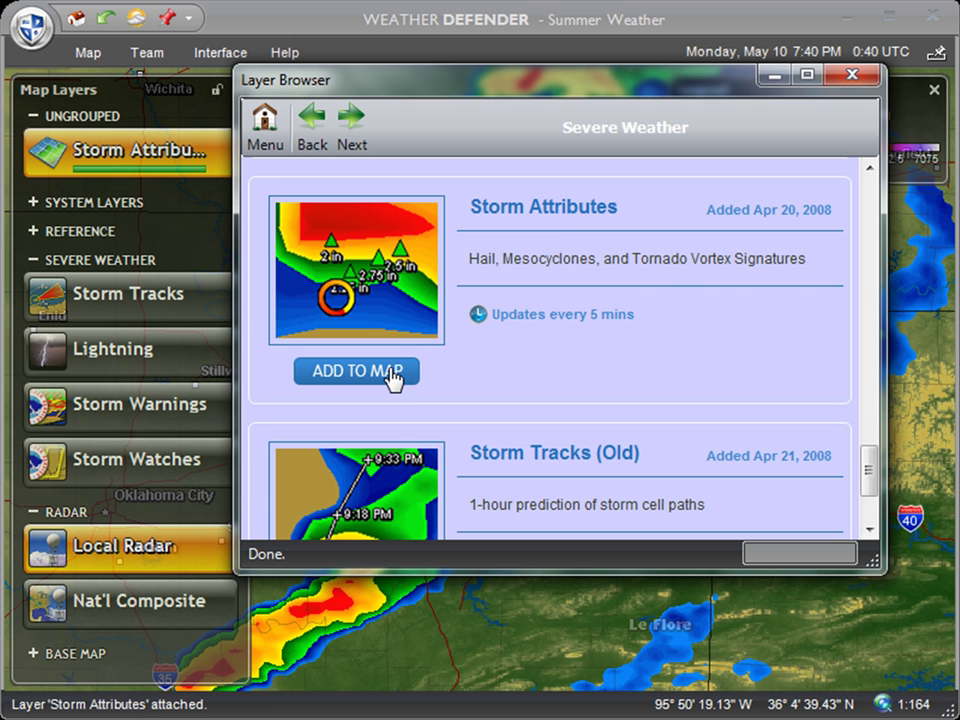
pyautogui.click(852, 76)
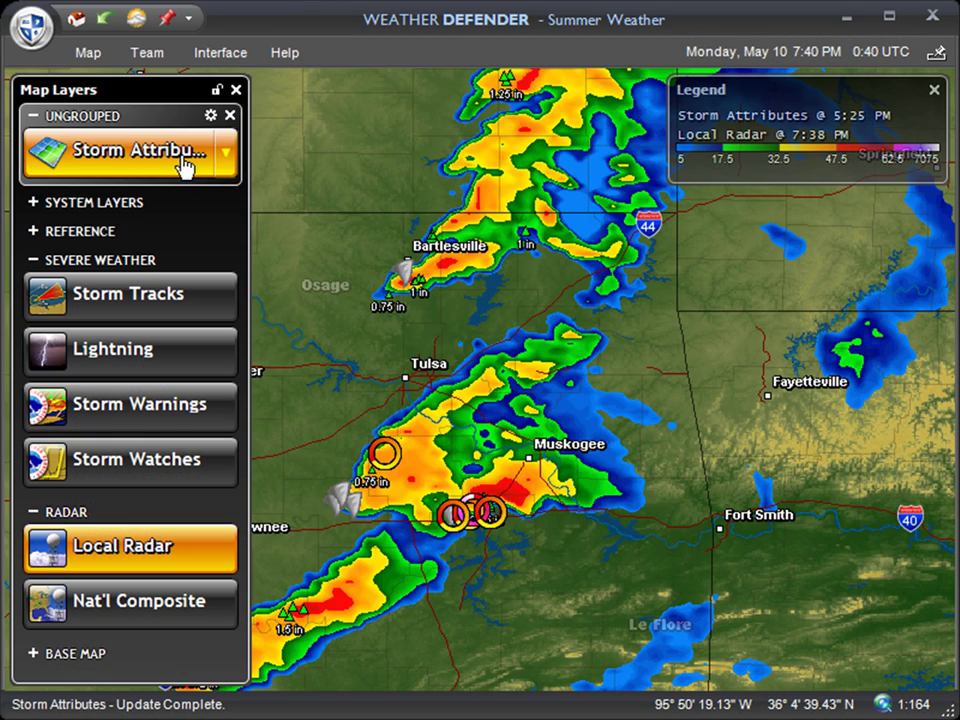
# Zoom in on the storm markers south of Tulsa.
pyautogui.scroll(1, 549, 219)
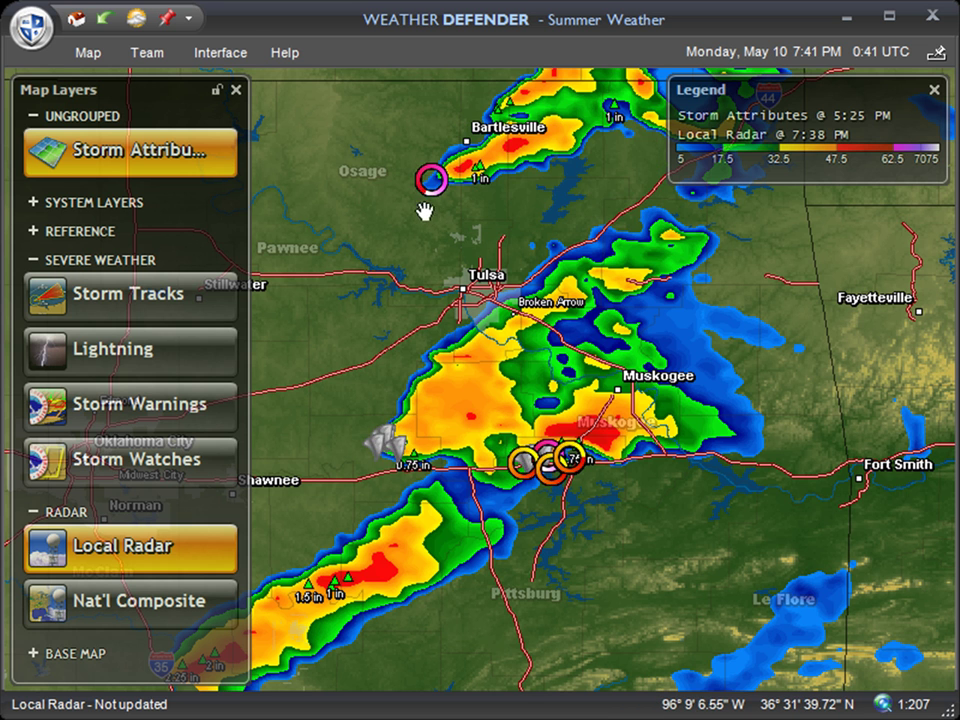
pyautogui.moveTo(476, 506); pyautogui.dragTo(450, 395)
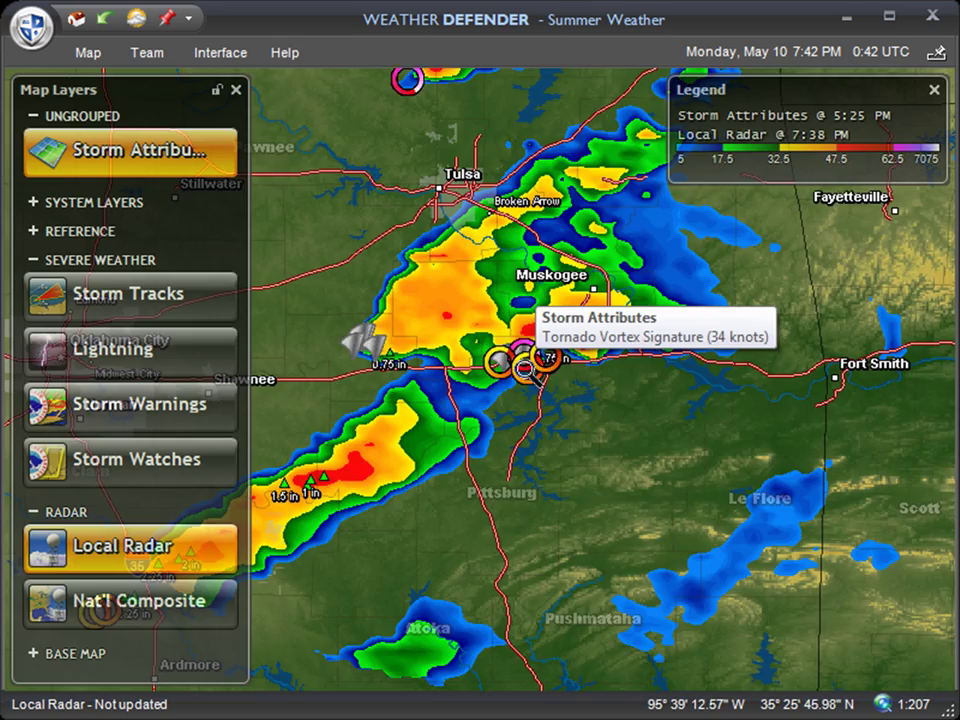
pyautogui.scroll(3, 544, 432)
pyautogui.scroll(-3, 553, 482)
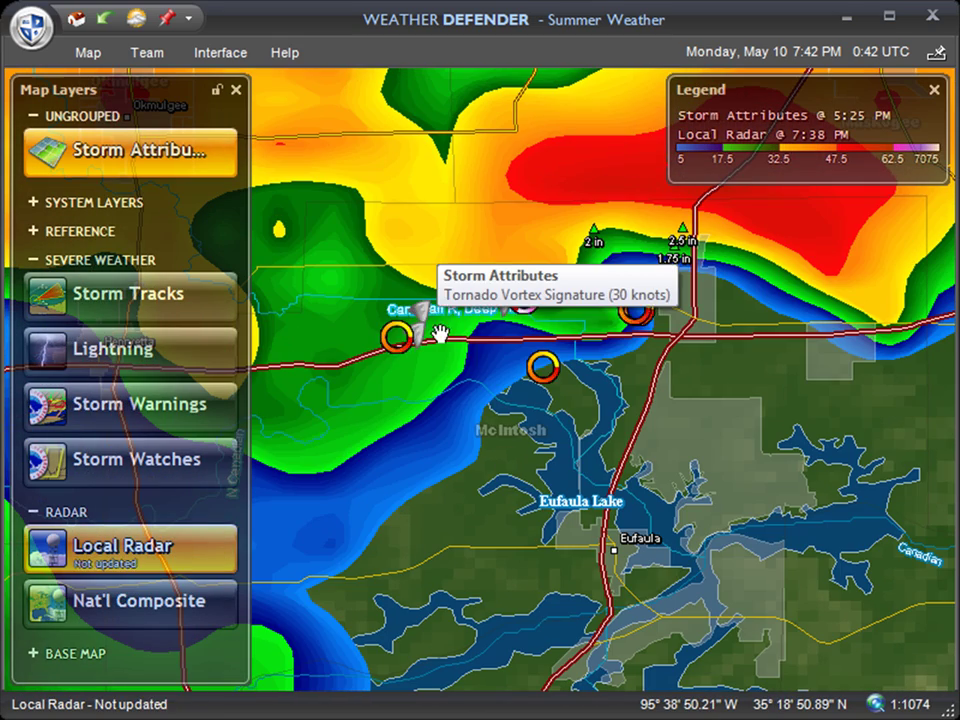
# Inspect the tornado-vortex, mesocyclone and 1.75 in hail markers near McIntosh and Eufaula Lake.
pyautogui.moveTo(425, 348)
pyautogui.moveTo(511, 320)
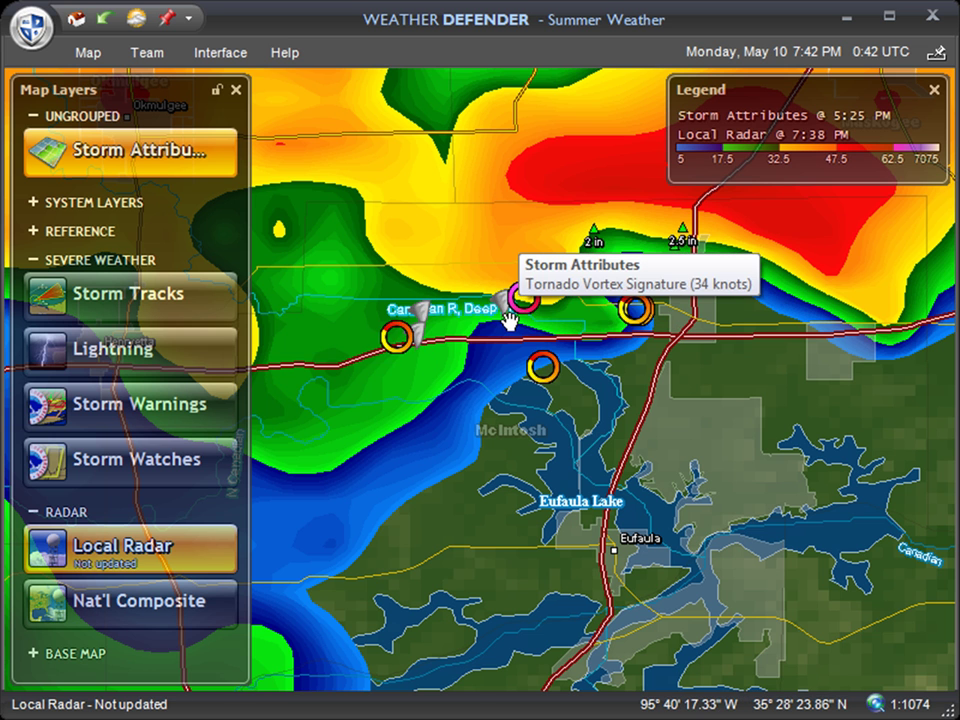
pyautogui.moveTo(434, 309)
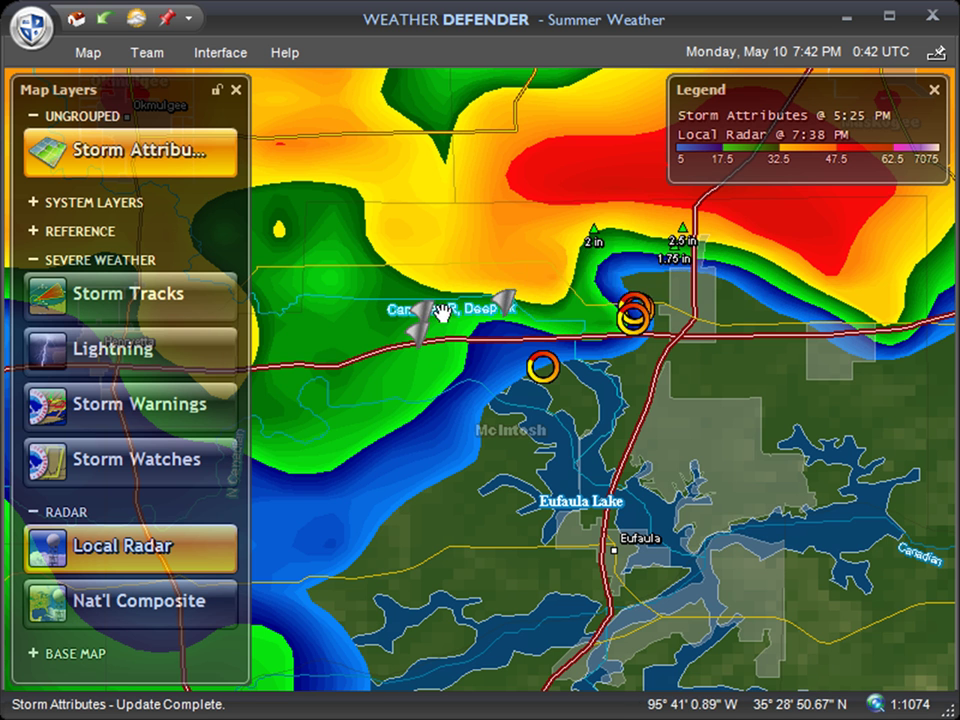
pyautogui.scroll(-3, 672, 303)
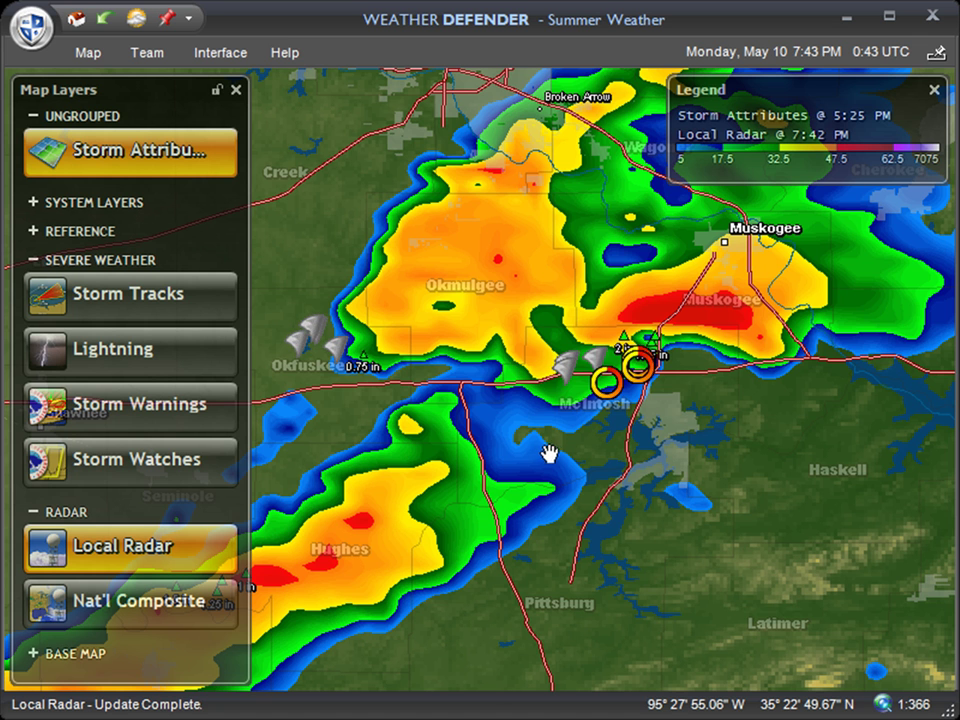
pyautogui.moveTo(590, 358)
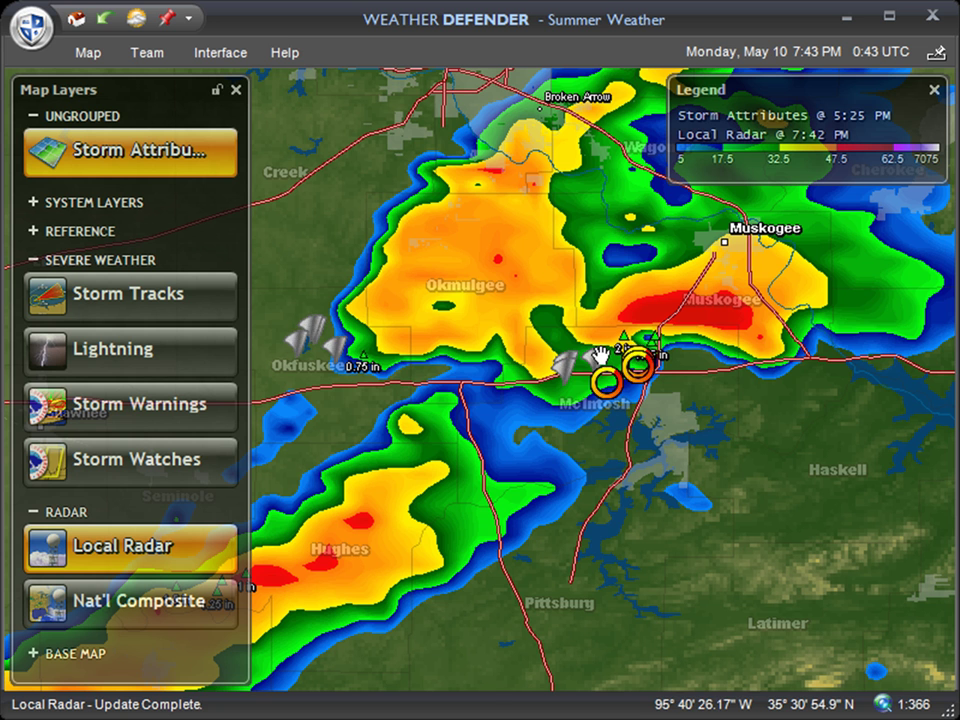
pyautogui.moveTo(617, 405)
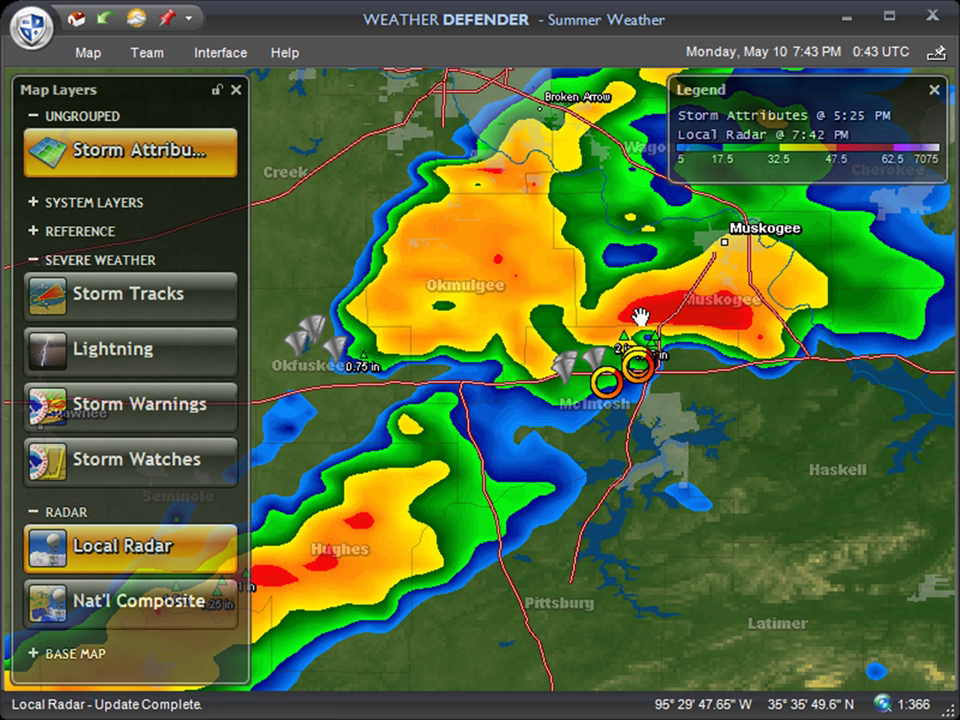
pyautogui.scroll(2, 678, 458)
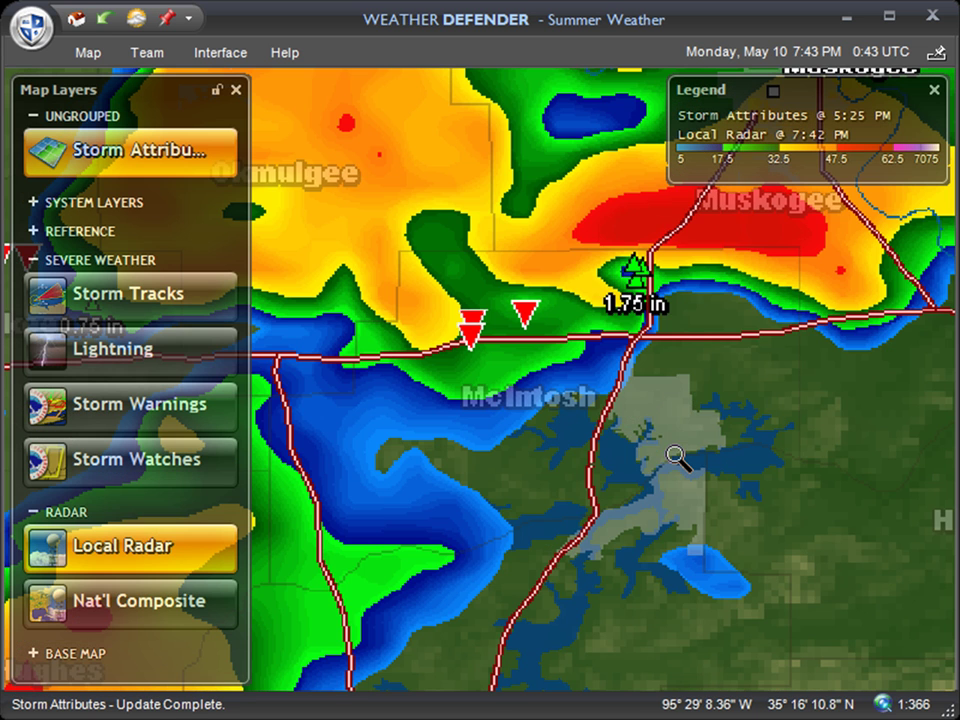